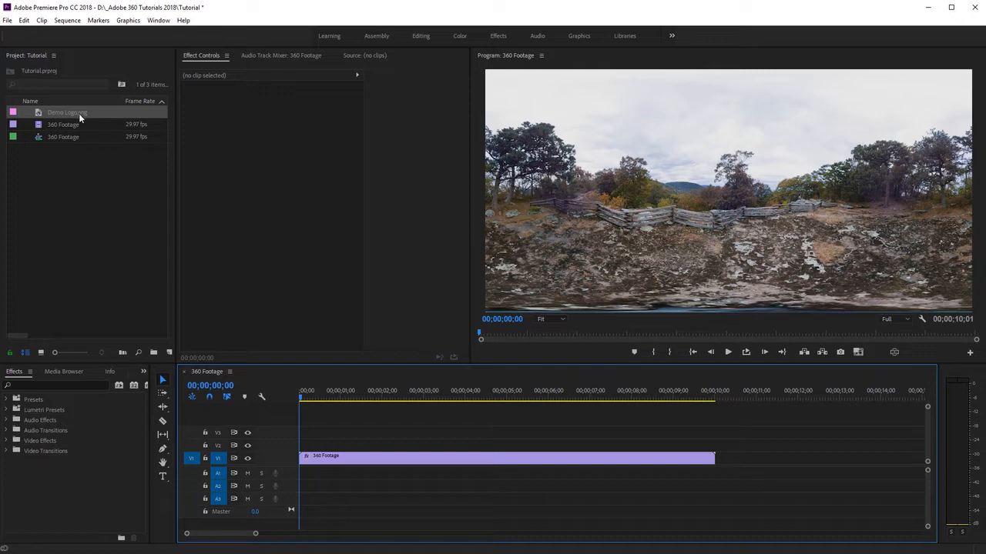
# - Place Demo Logo.png on track V2 above the 360 footage at the sequence start and inspect it in the VR video display
pyautogui.moveTo(79, 113); pyautogui.dragTo(298, 455)
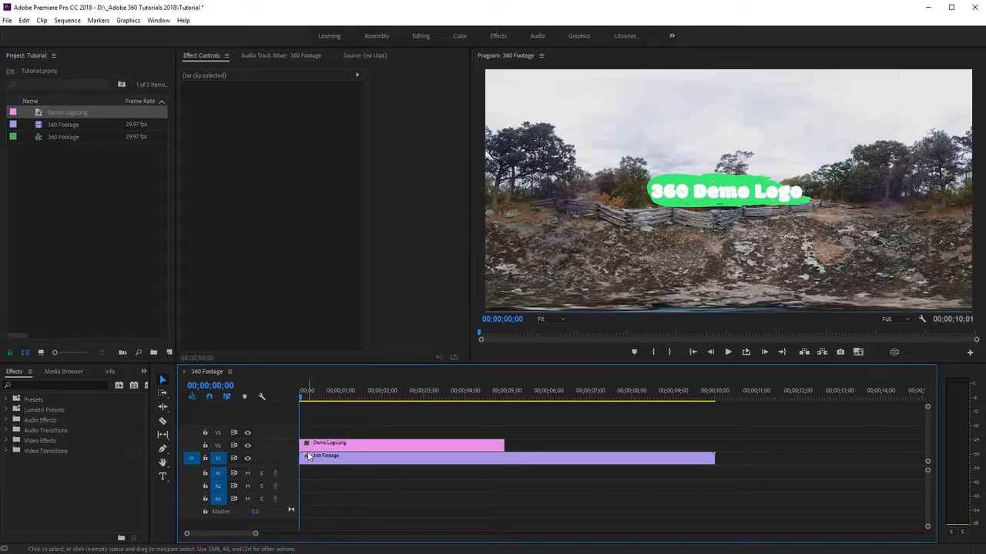
pyautogui.click(893, 351)
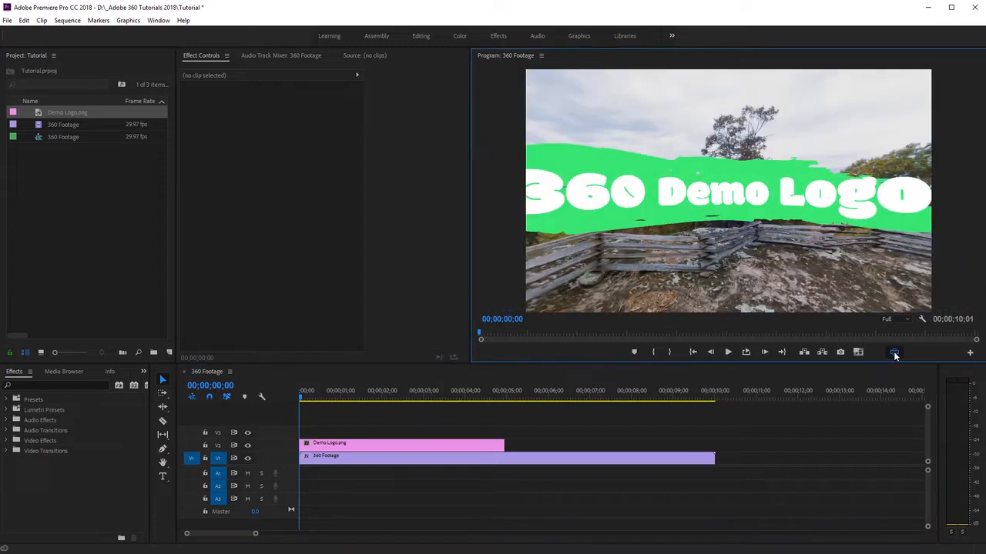
pyautogui.moveTo(896, 277)
pyautogui.mouseDown()
pyautogui.moveTo(725, 264)
pyautogui.moveTo(687, 320)
pyautogui.moveTo(720, 261)
pyautogui.moveTo(982, 265)
pyautogui.moveTo(797, 265)
pyautogui.moveTo(885, 269)
pyautogui.moveTo(907, 281)
pyautogui.mouseUp()
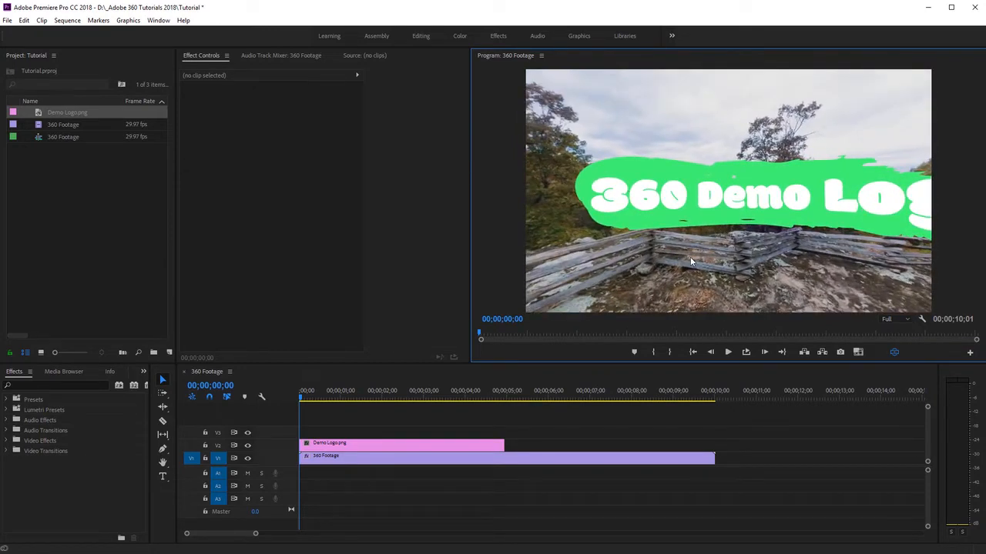
pyautogui.moveTo(691, 261); pyautogui.dragTo(671, 247)
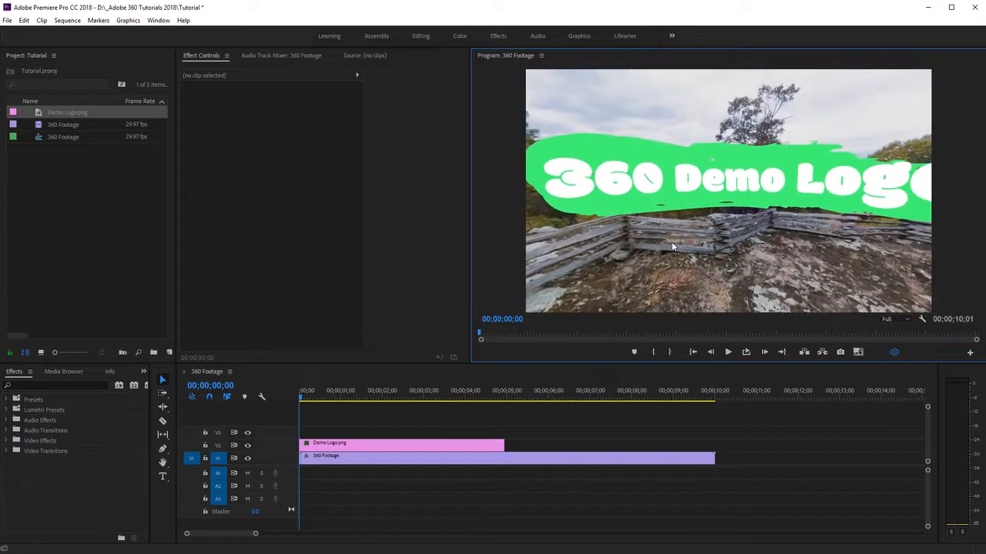
pyautogui.click(891, 352)
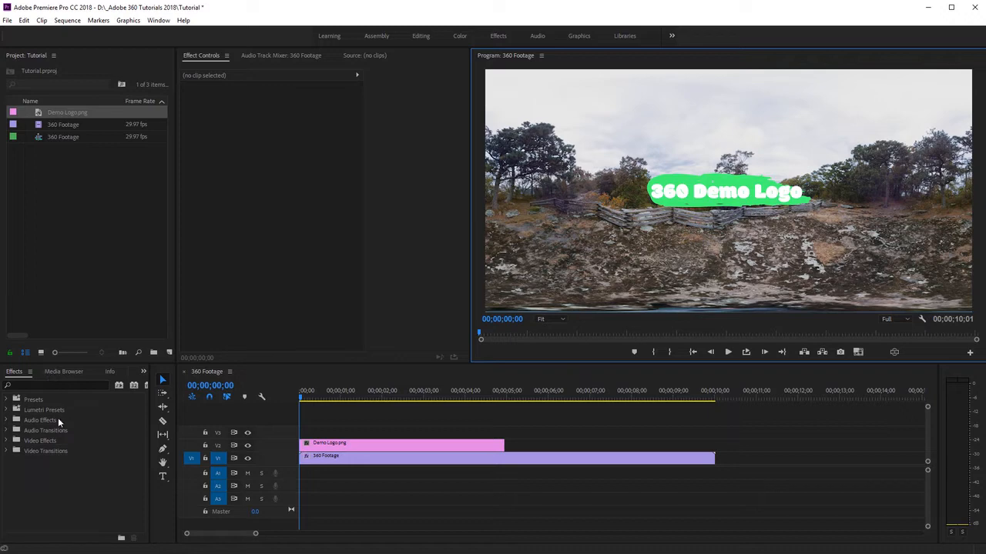
# - Apply the VR Plane to Sphere effect from the Immersive Video effects to the Demo Logo.png clip
pyautogui.click(11, 440)
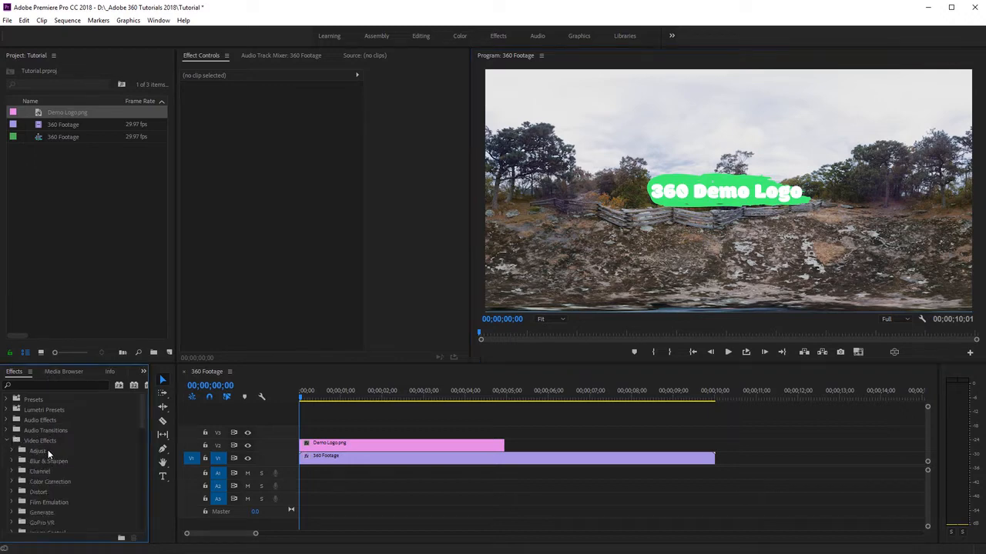
pyautogui.scroll(-2, 49, 456)
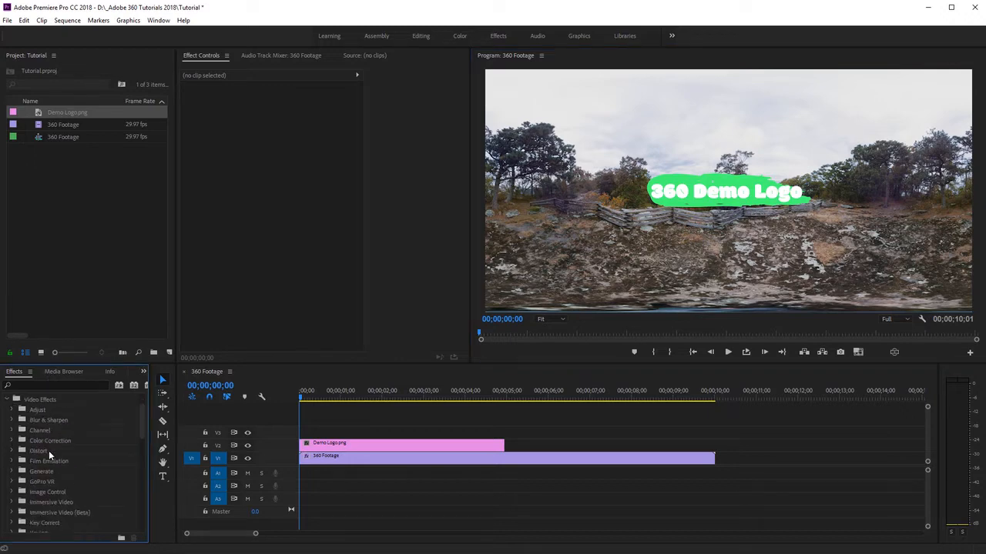
pyautogui.click(12, 502)
pyautogui.scroll(-2, 52, 482)
pyautogui.scroll(-2, 52, 483)
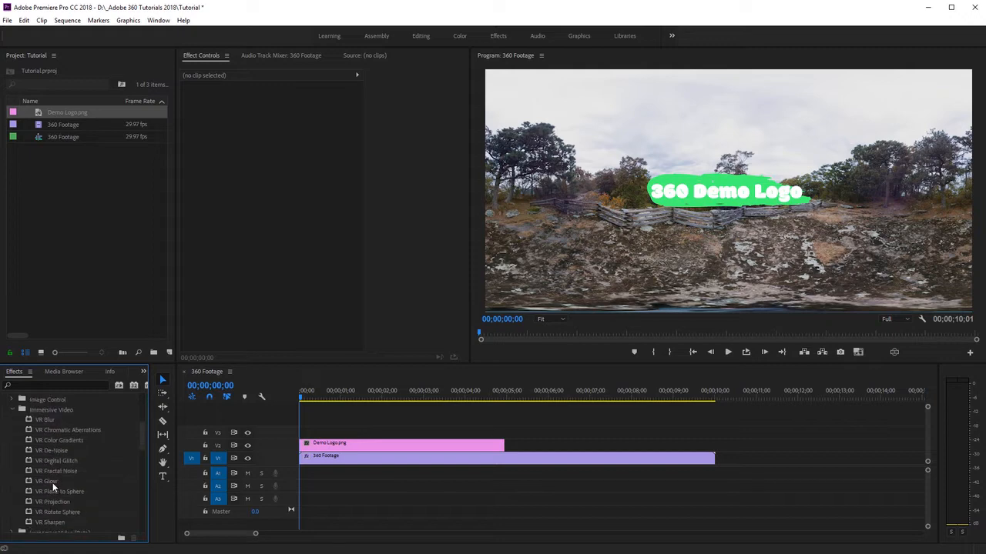
pyautogui.click(42, 483)
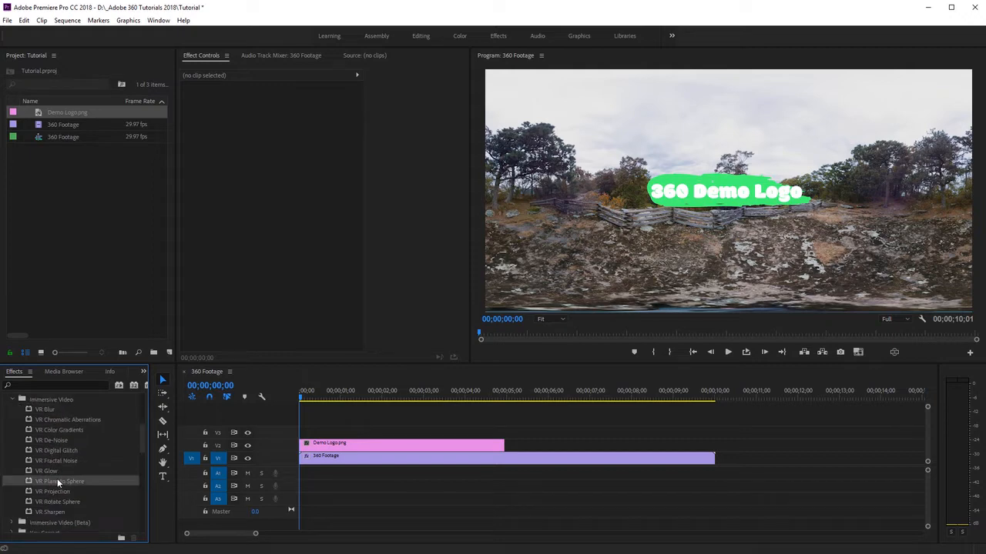
pyautogui.moveTo(47, 480); pyautogui.dragTo(369, 448)
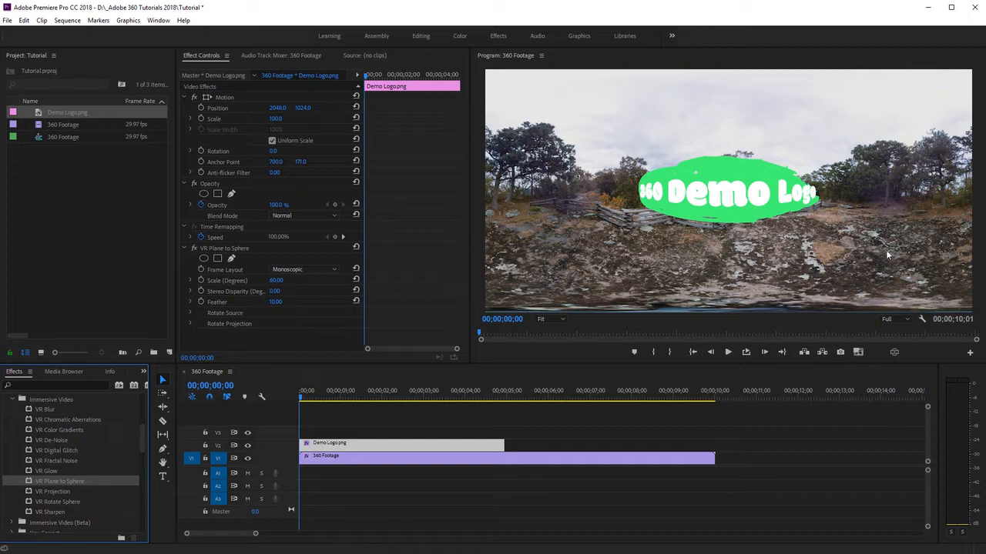
# - Look around the logo in the VR video display and choose Monoscopic as the effect's frame layout
pyautogui.click(893, 351)
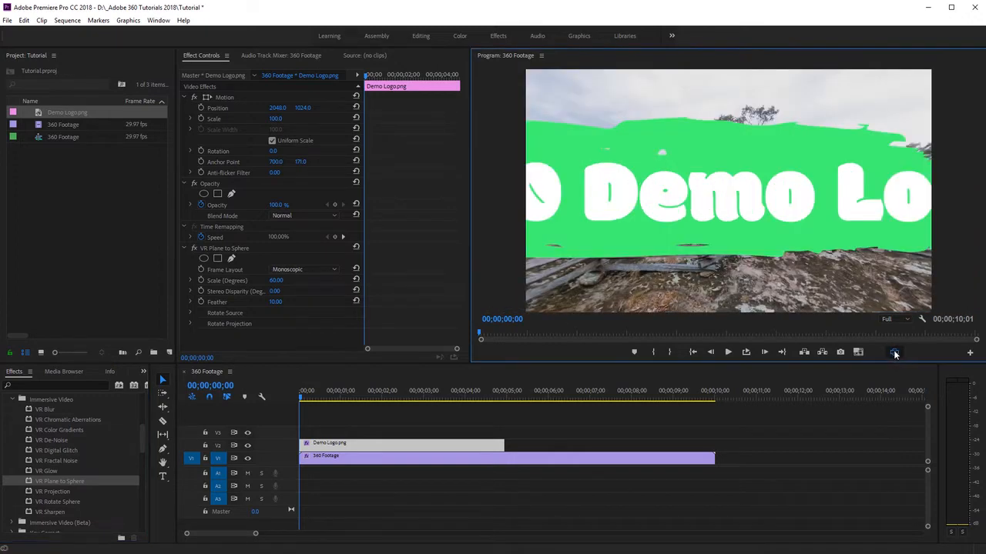
pyautogui.moveTo(908, 279)
pyautogui.mouseDown()
pyautogui.moveTo(841, 277)
pyautogui.moveTo(837, 285)
pyautogui.moveTo(911, 298)
pyautogui.moveTo(983, 283)
pyautogui.moveTo(859, 266)
pyautogui.moveTo(834, 285)
pyautogui.moveTo(896, 282)
pyautogui.mouseUp()
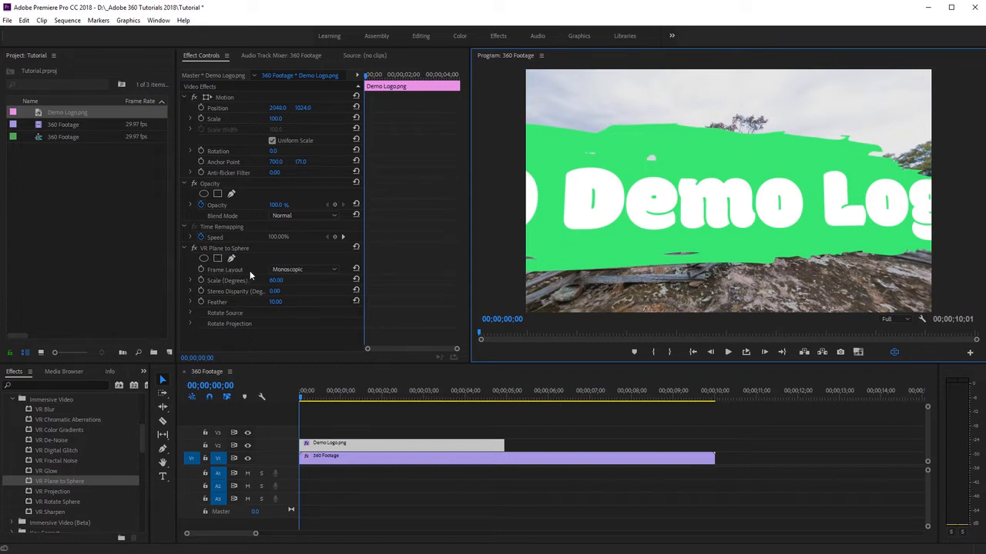
pyautogui.click(292, 271)
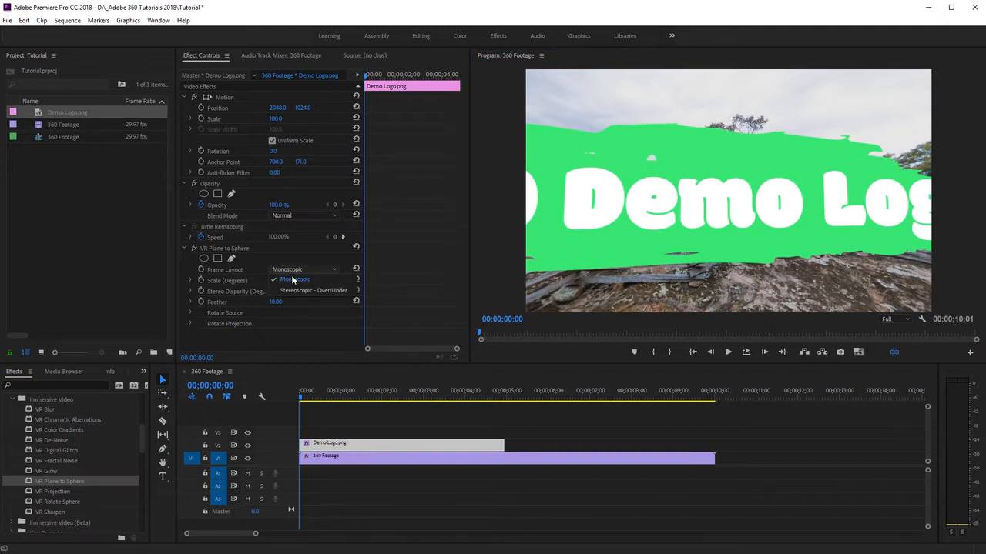
pyautogui.click(291, 280)
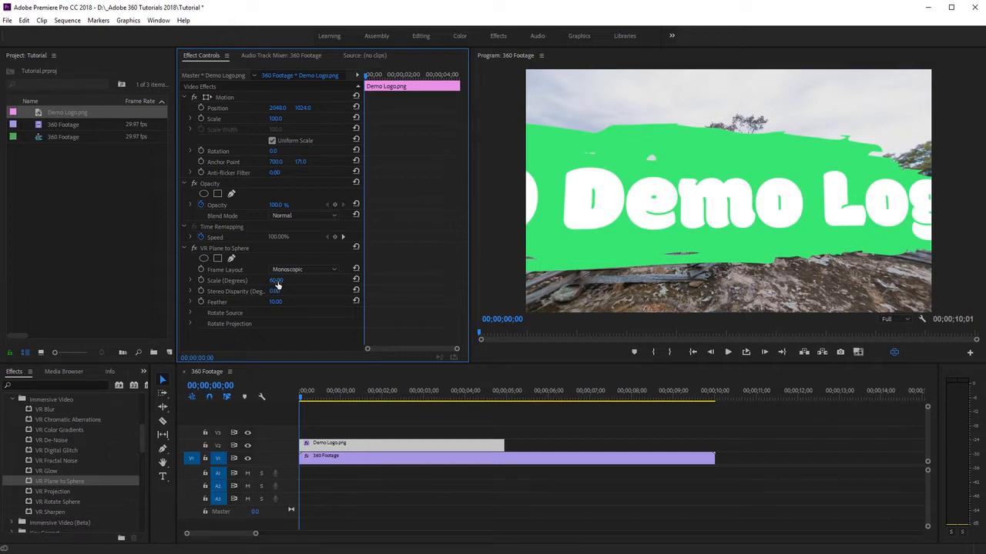
# - Try different Plane to Sphere scales on the logo, including 27 and 13 degrees, while looking around in the VR view
pyautogui.moveTo(278, 285); pyautogui.dragTo(251, 285)
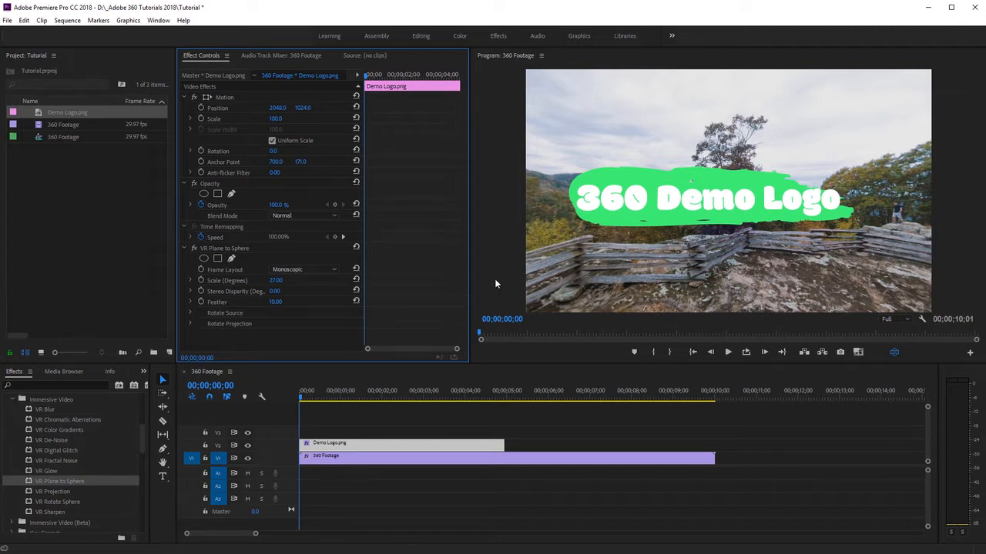
pyautogui.moveTo(277, 286); pyautogui.dragTo(326, 286)
pyautogui.moveTo(566, 276); pyautogui.dragTo(675, 259)
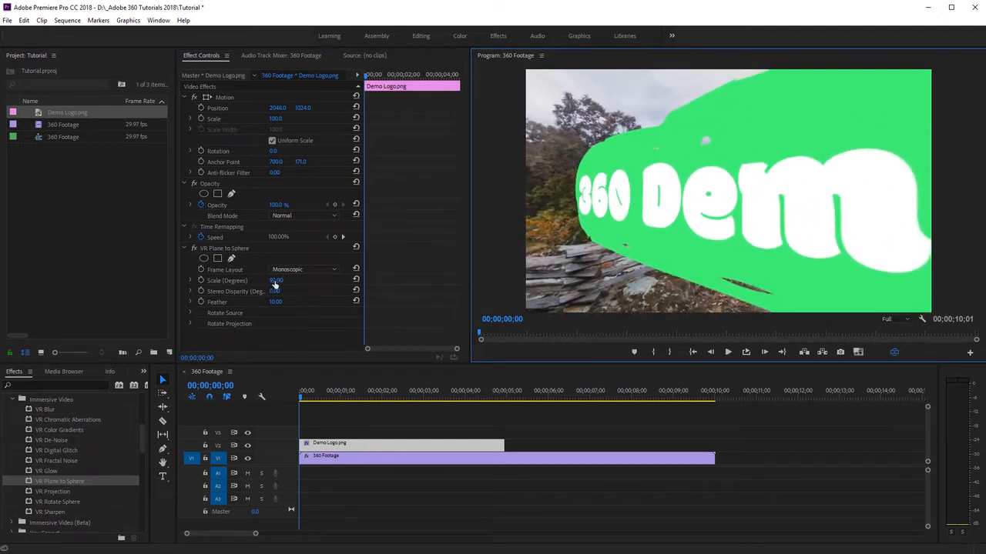
pyautogui.moveTo(275, 281); pyautogui.dragTo(213, 281)
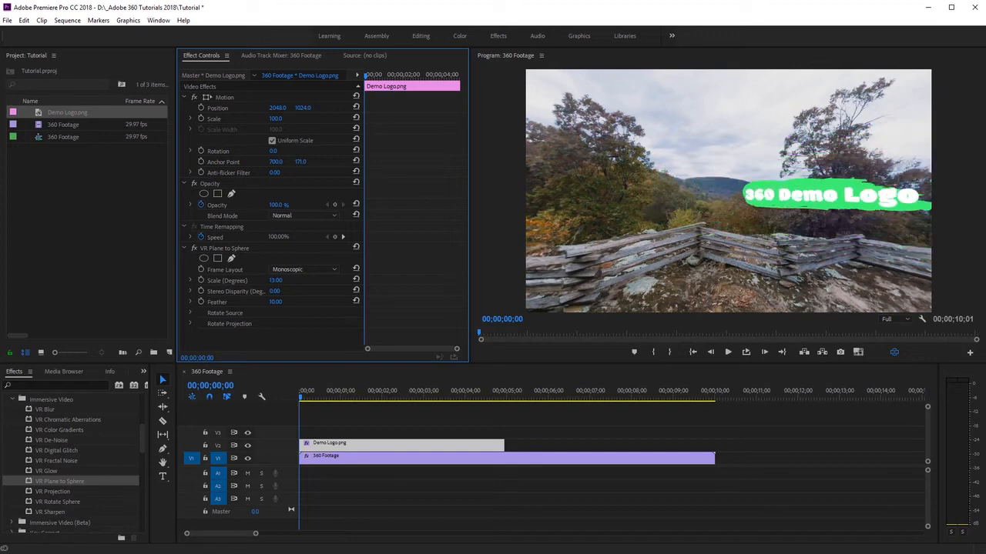
pyautogui.moveTo(832, 251); pyautogui.dragTo(780, 251)
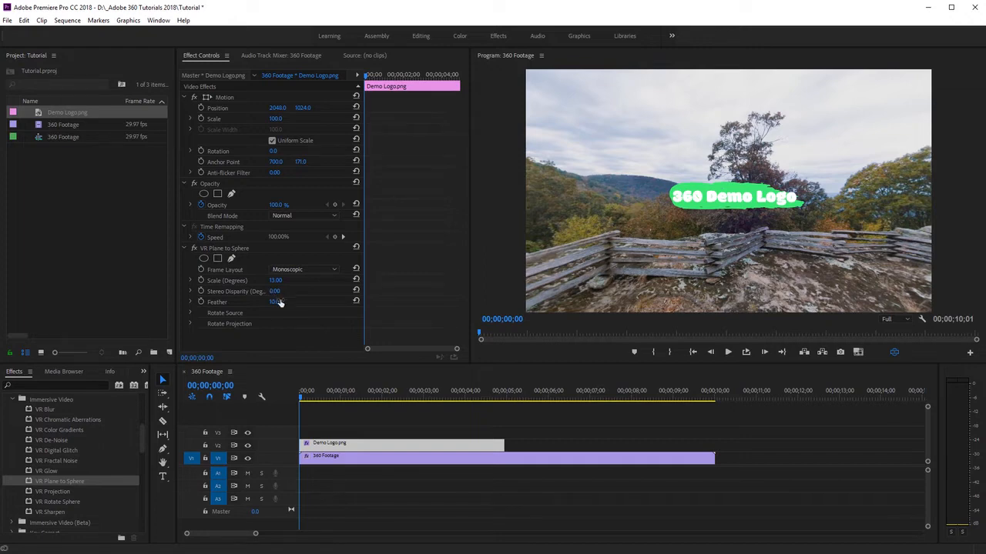
# - Set the logo's VR Plane to Sphere feather to 21 and its scale to 32 degrees
pyautogui.moveTo(273, 303); pyautogui.dragTo(289, 303)
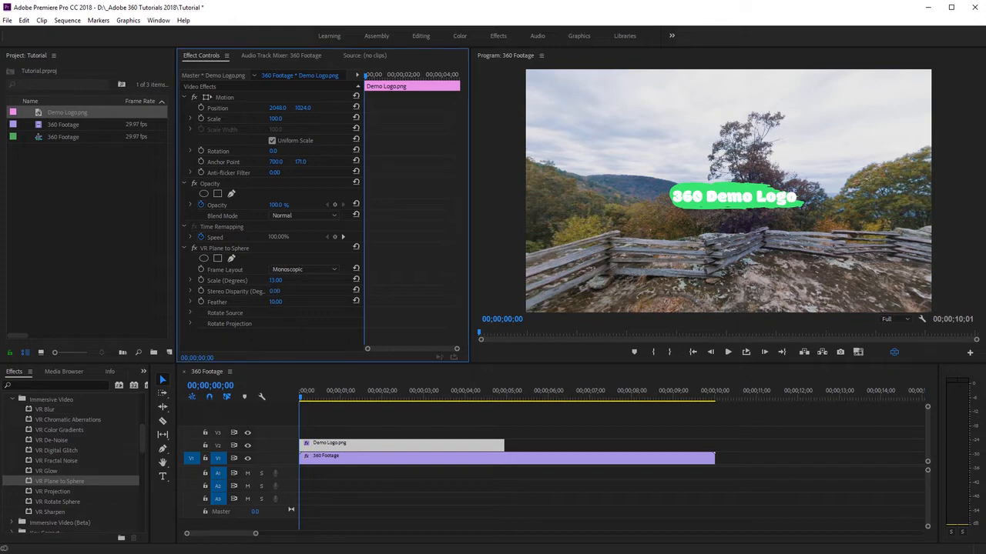
pyautogui.click(276, 282)
pyautogui.click(303, 285)
pyautogui.moveTo(282, 282); pyautogui.dragTo(306, 282)
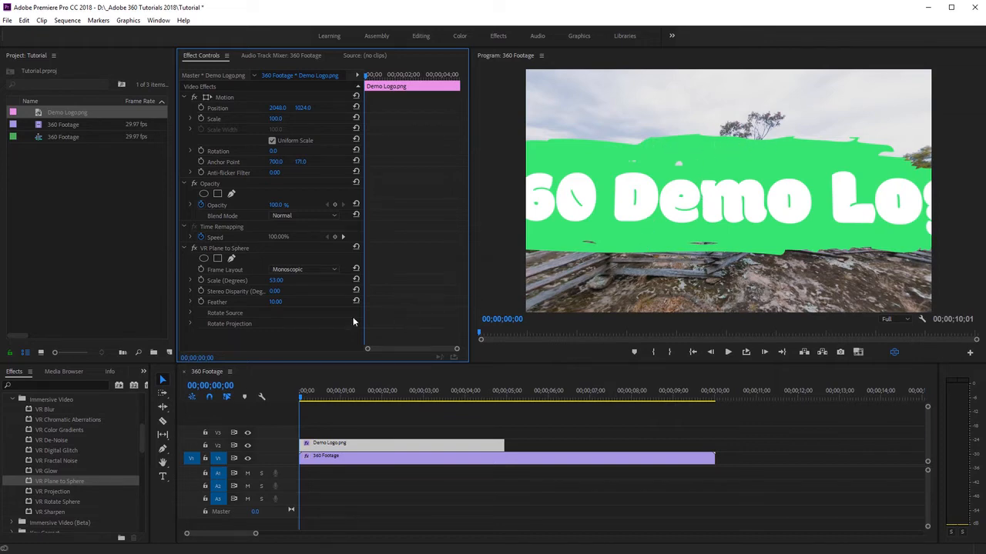
pyautogui.moveTo(274, 302)
pyautogui.mouseDown()
pyautogui.moveTo(317, 301)
pyautogui.moveTo(278, 302)
pyautogui.mouseUp()
pyautogui.moveTo(276, 281); pyautogui.dragTo(289, 295)
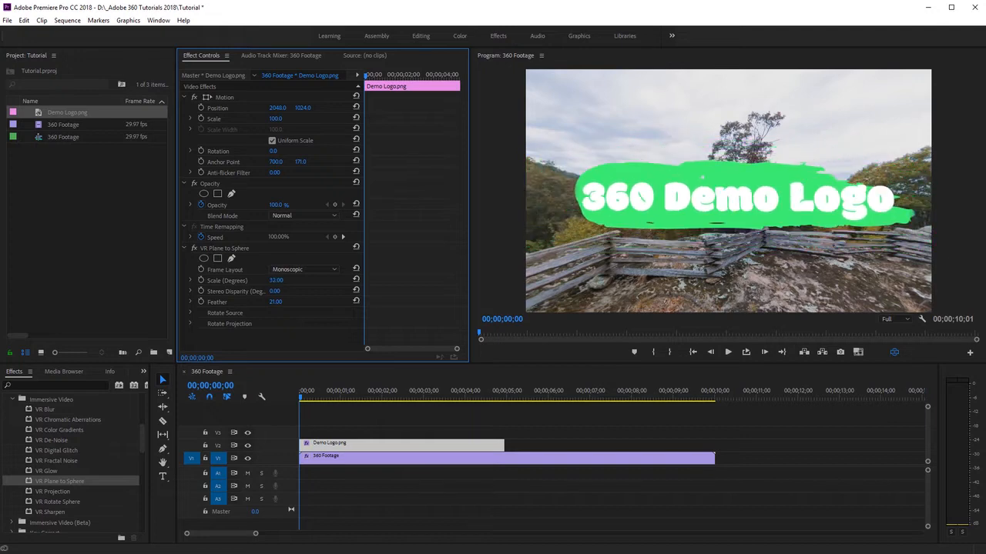
# - Try source tilt, a source pan of -20° and source roll on the logo, and reset all three Rotate Source values
pyautogui.click(191, 312)
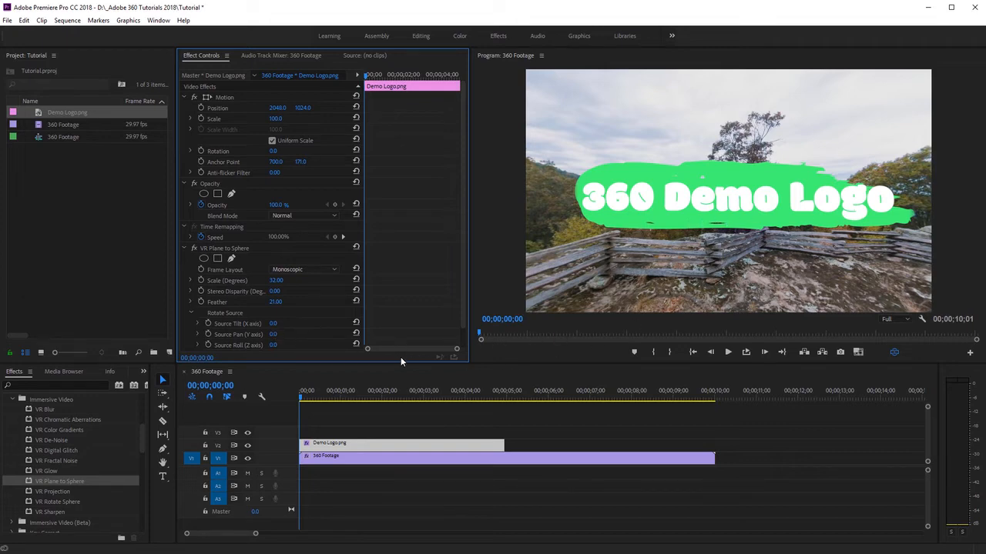
pyautogui.moveTo(273, 324); pyautogui.dragTo(286, 346)
pyautogui.click(274, 323)
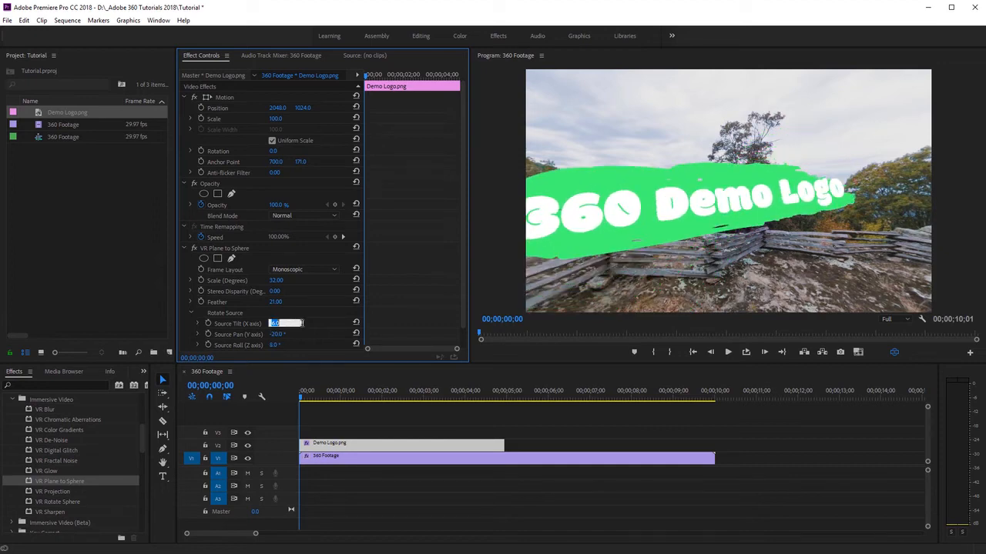
pyautogui.click(355, 322)
pyautogui.click(356, 333)
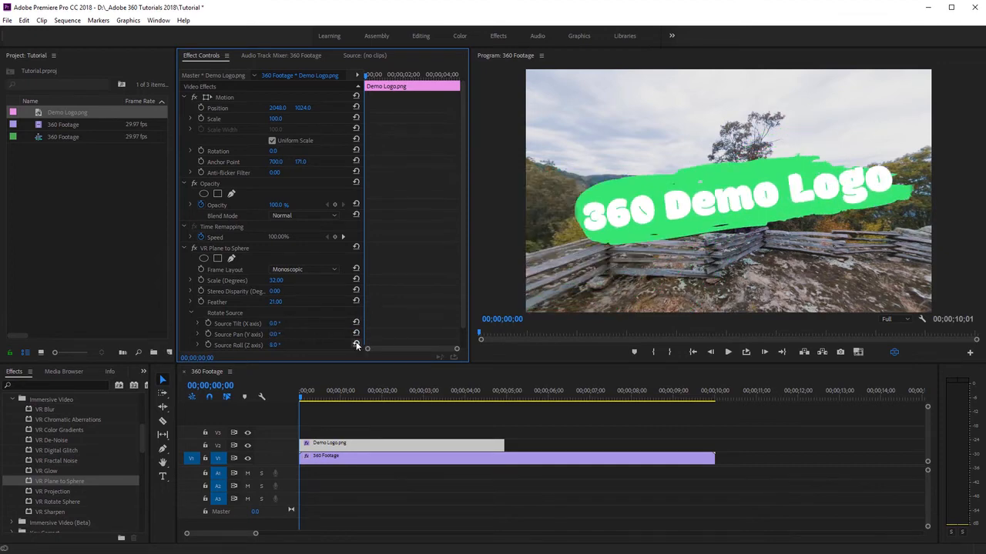
pyautogui.click(356, 344)
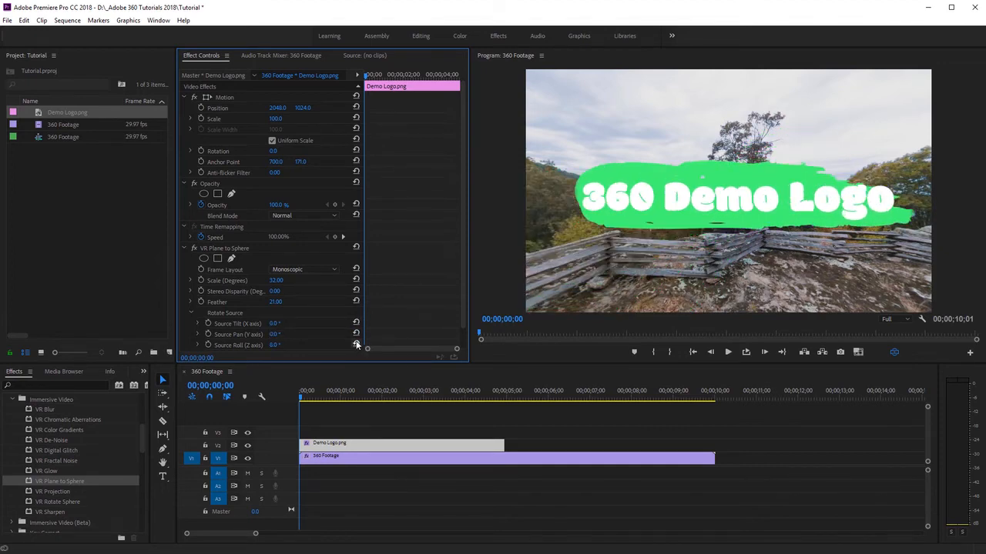
pyautogui.click(191, 311)
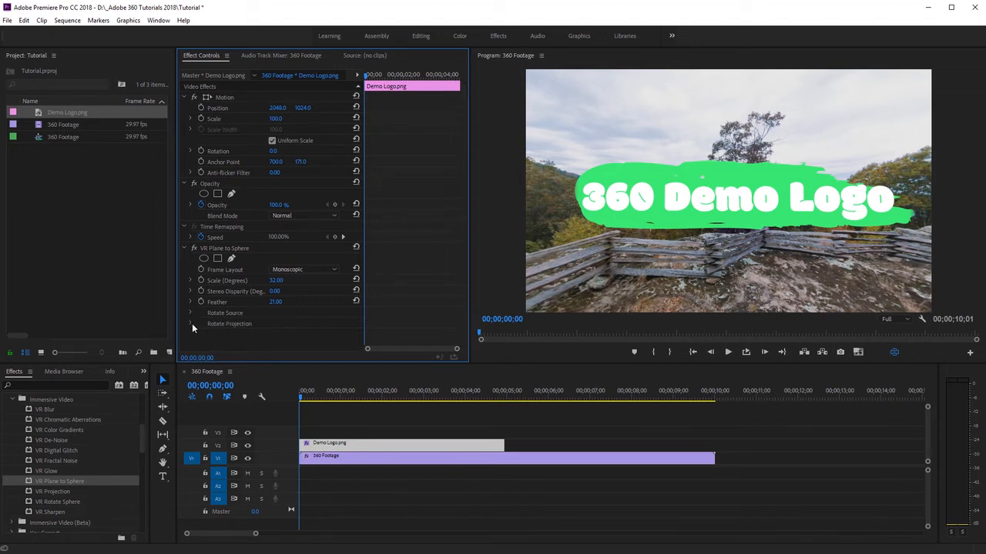
# - Try a projection tilt of -49° on the logo, inspect it in the VR view, and reset the tilt
pyautogui.click(191, 324)
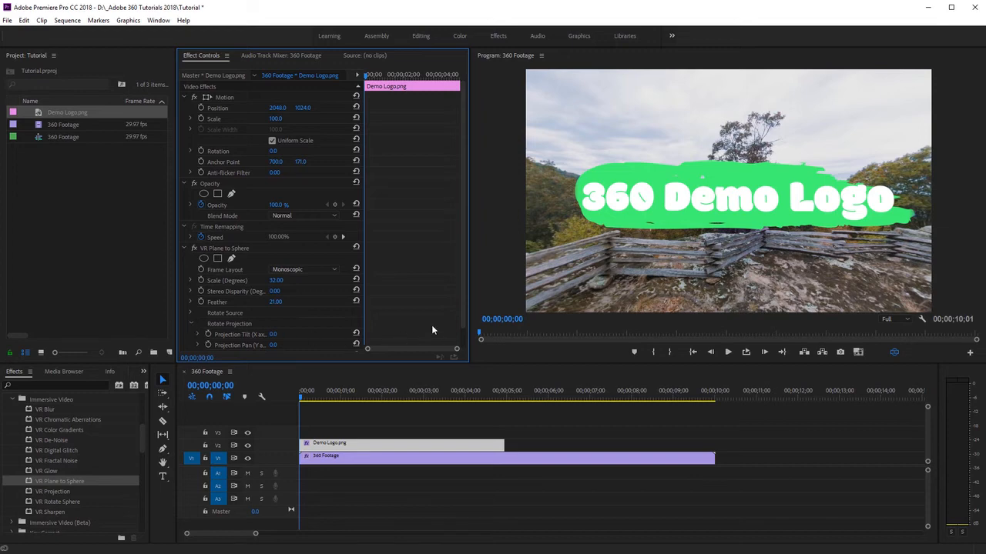
pyautogui.moveTo(462, 283); pyautogui.dragTo(462, 301)
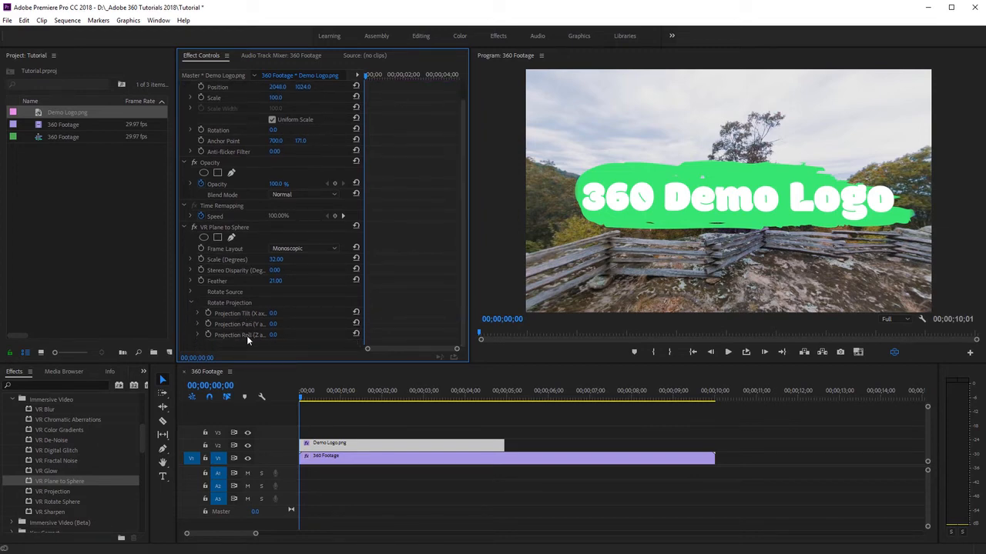
pyautogui.moveTo(274, 314); pyautogui.dragTo(238, 314)
pyautogui.moveTo(763, 204); pyautogui.dragTo(760, 298)
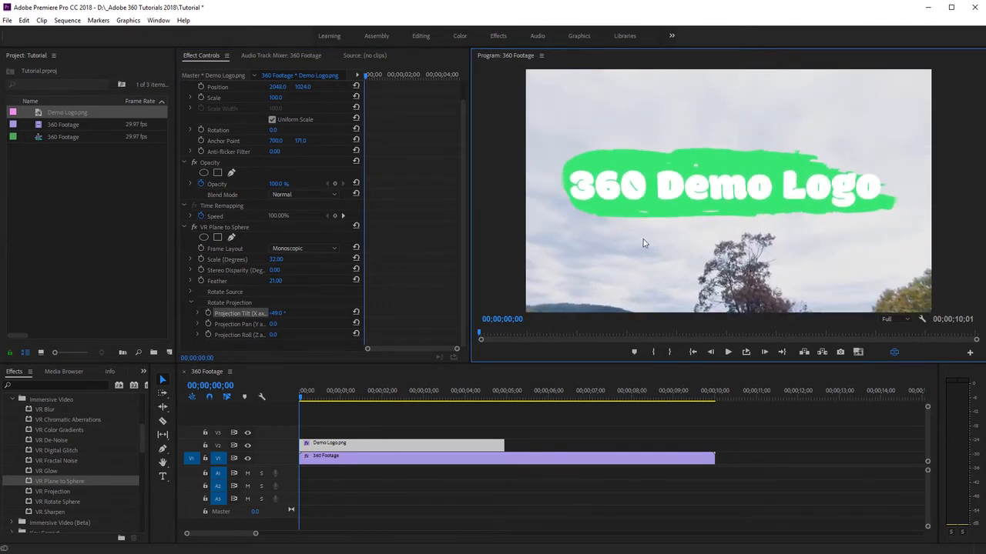
pyautogui.moveTo(713, 271); pyautogui.dragTo(718, 207)
pyautogui.click(355, 313)
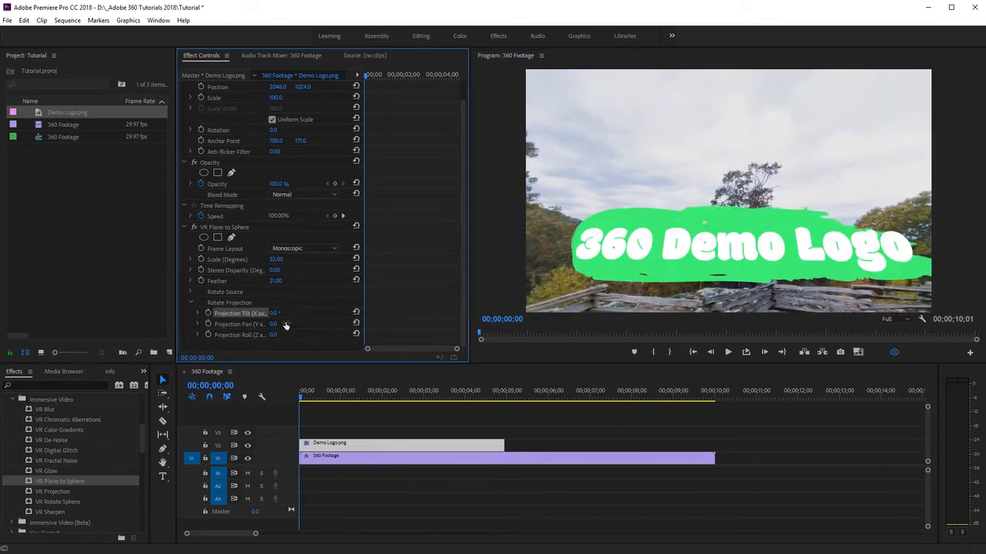
# - Set the logo's projection pan to -75°, inspect it in the VR view, and turn off the VR video display
pyautogui.moveTo(274, 324); pyautogui.dragTo(216, 325)
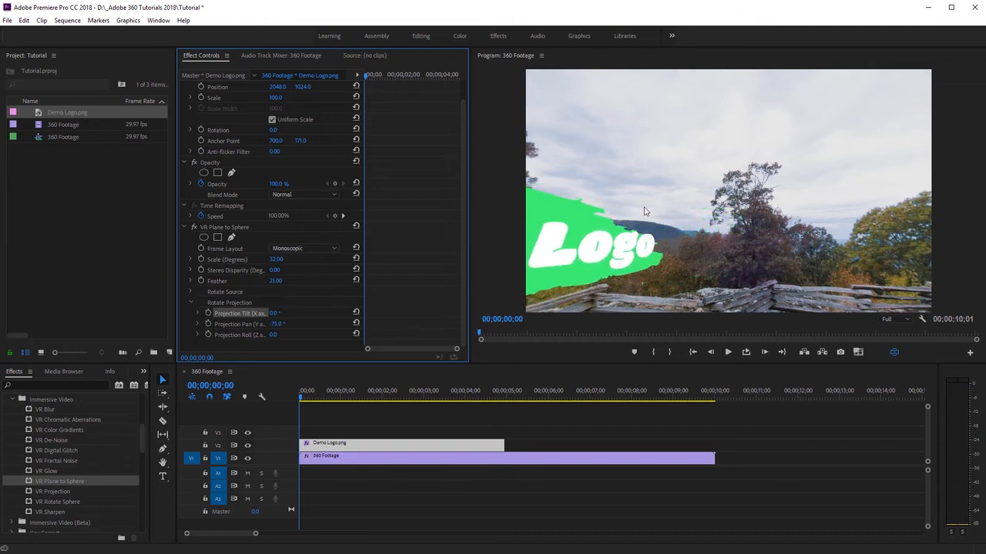
pyautogui.moveTo(645, 210); pyautogui.dragTo(794, 179)
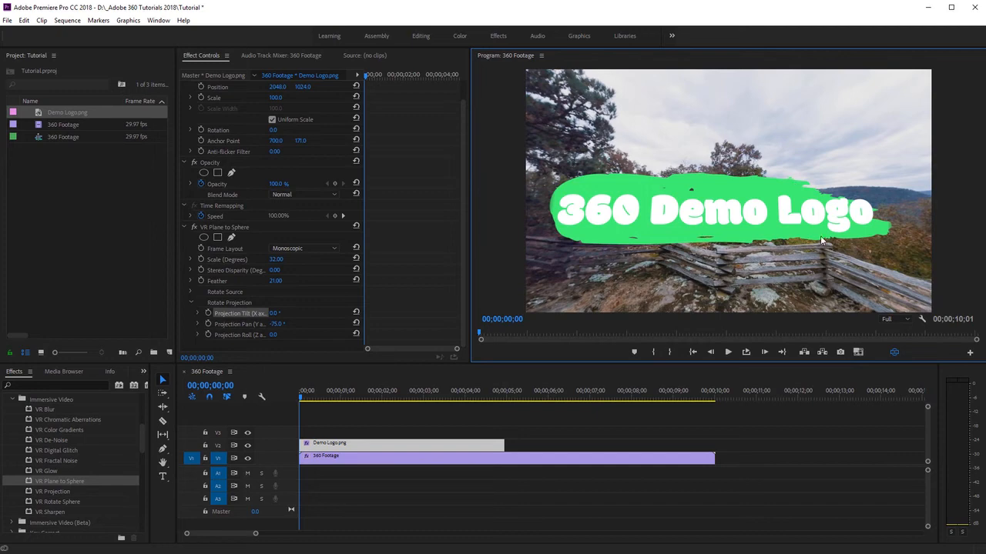
pyautogui.click(892, 352)
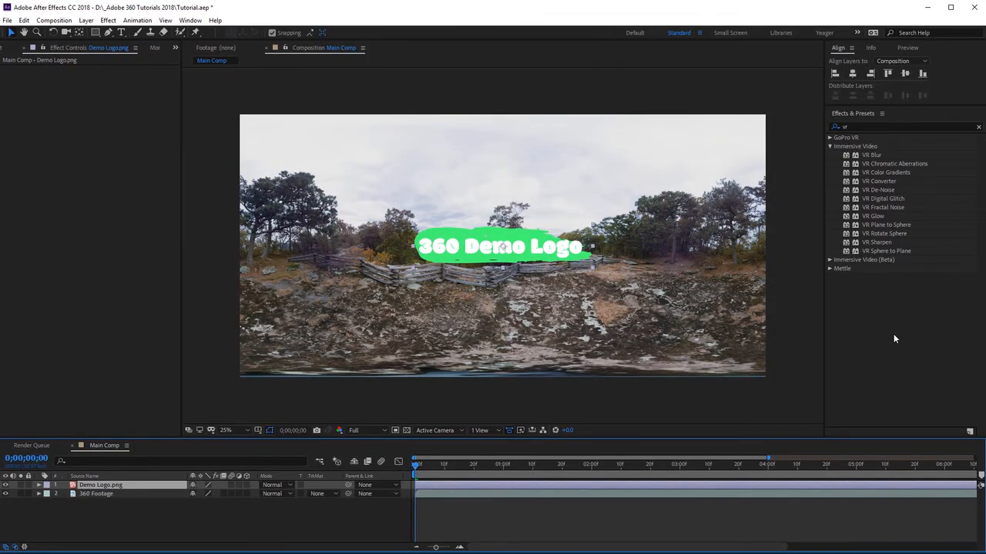
# - In After Effects, apply the VR Plane to Sphere effect to the Demo Logo.png layer in Main Comp
pyautogui.click(886, 225)
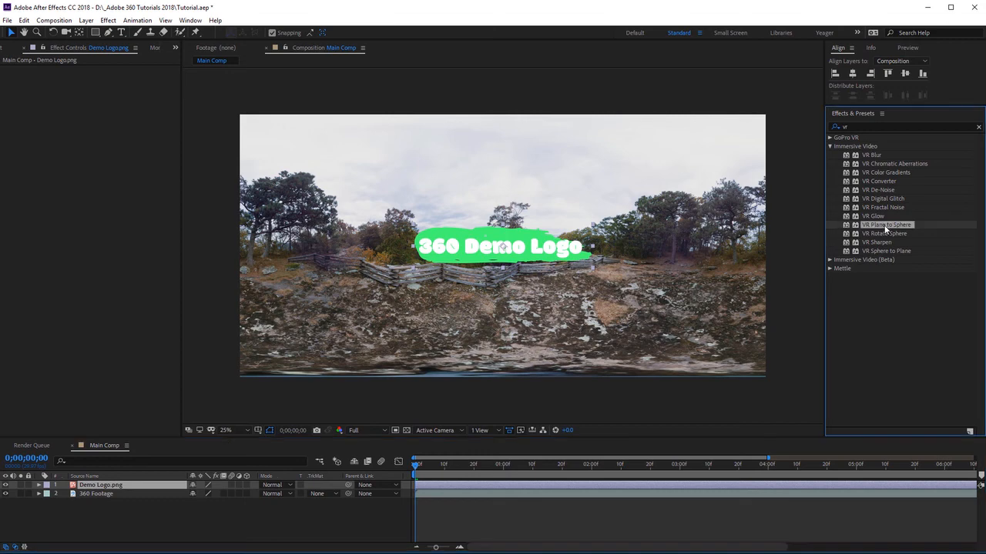
pyautogui.moveTo(885, 226); pyautogui.dragTo(548, 253)
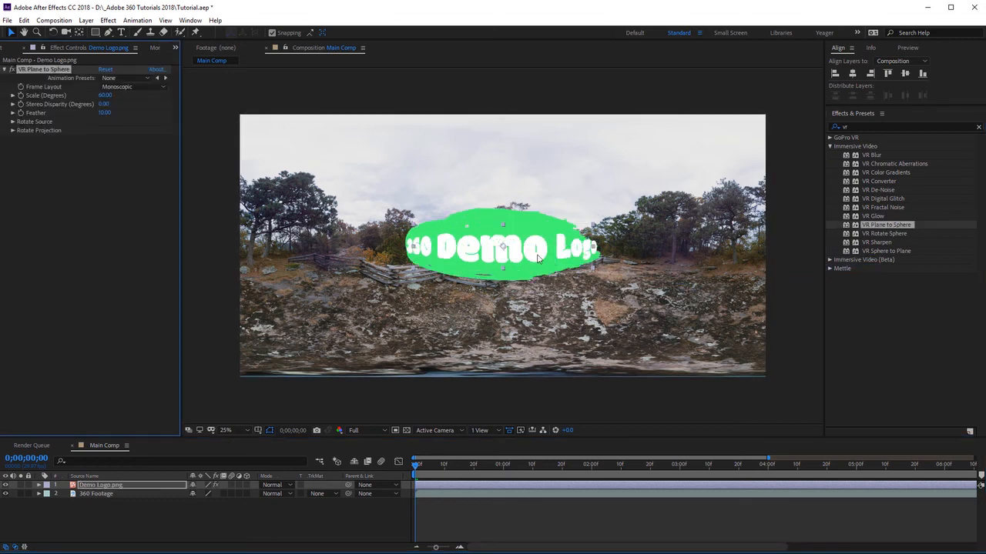